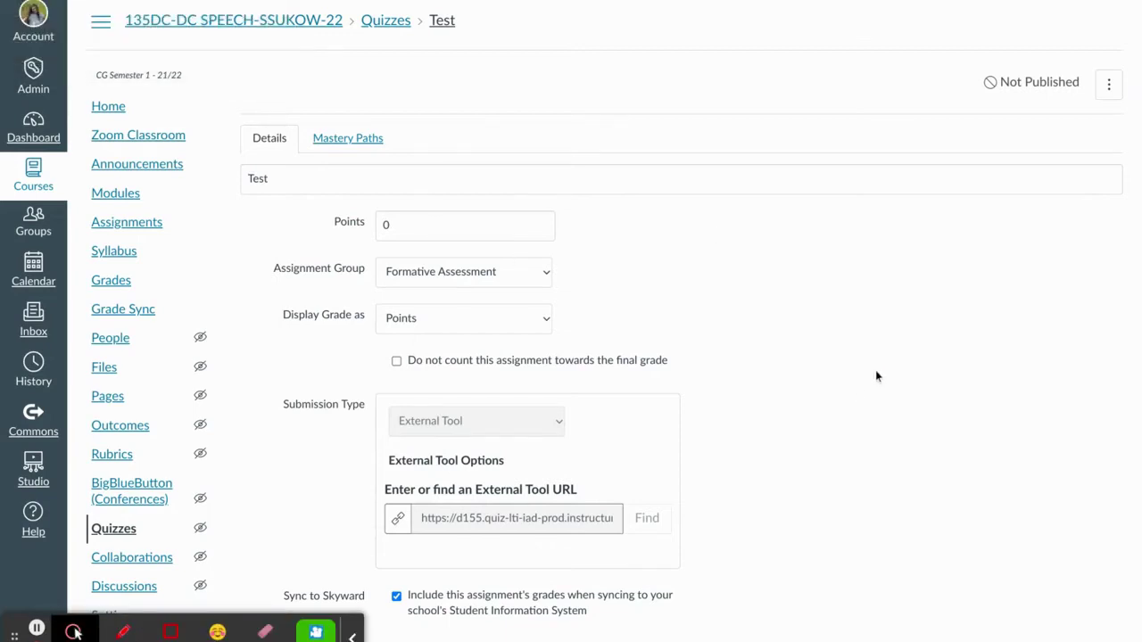
# Open the Test quiz in the builder and view the content types that can be inserted before question 1.
pyautogui.scroll(-5, 875, 370)
pyautogui.click(1088, 508)
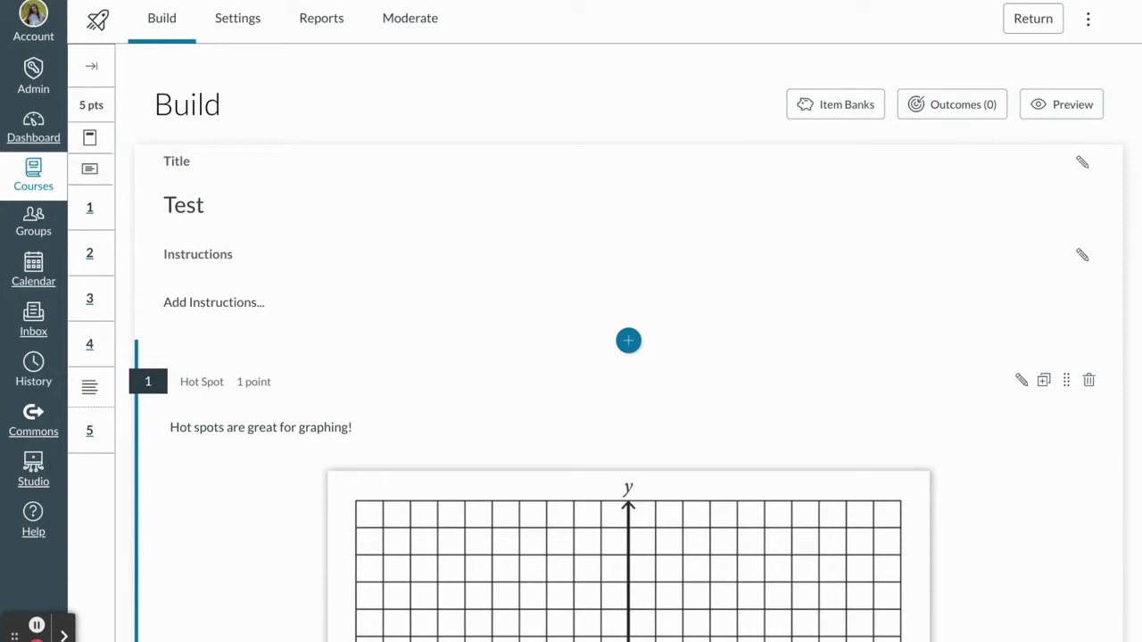
pyautogui.click(629, 342)
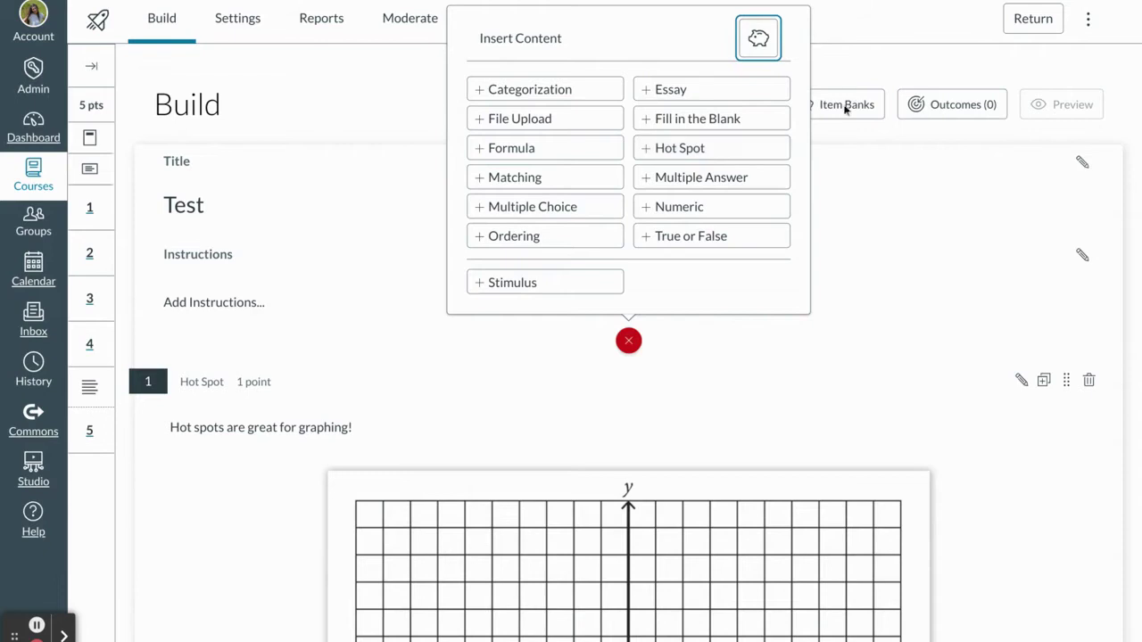
pyautogui.click(920, 237)
# Try redrawing the hot spot on question 1's graph as a wide oval above the x-axis, and discard the edit.
pyautogui.scroll(-4, 848, 306)
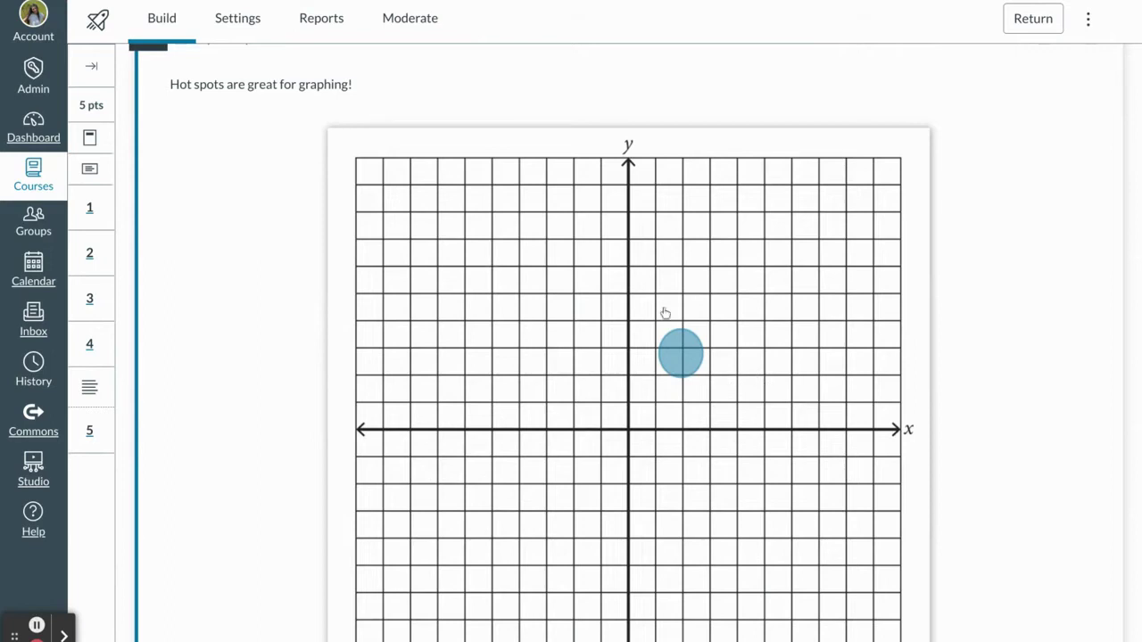
pyautogui.scroll(1, 1045, 188)
pyautogui.scroll(2, 1040, 179)
pyautogui.click(1022, 155)
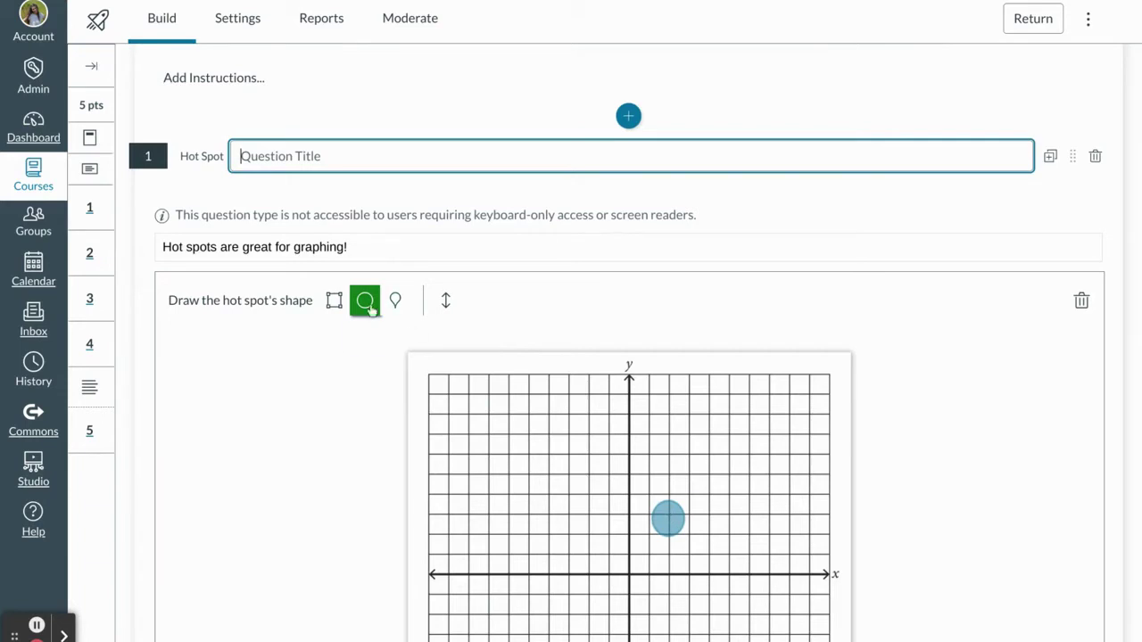
pyautogui.click(364, 301)
pyautogui.moveTo(770, 482)
pyautogui.mouseDown()
pyautogui.moveTo(726, 505)
pyautogui.moveTo(681, 380)
pyautogui.mouseUp()
pyautogui.scroll(-2, 752, 480)
pyautogui.moveTo(740, 357); pyautogui.dragTo(660, 390)
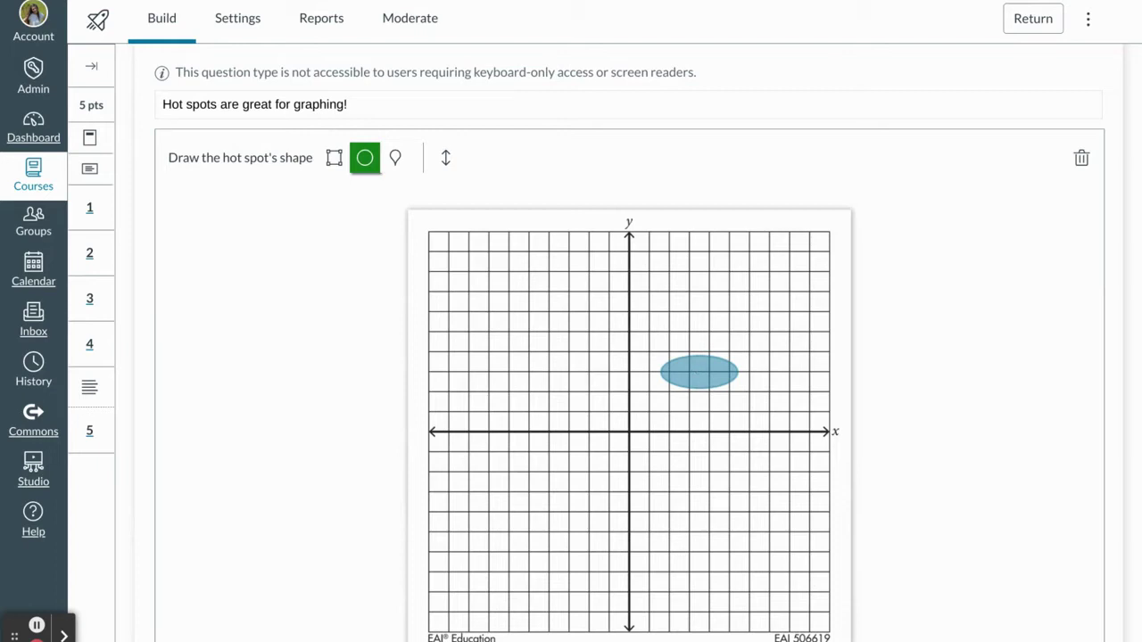
pyautogui.scroll(-6, 803, 368)
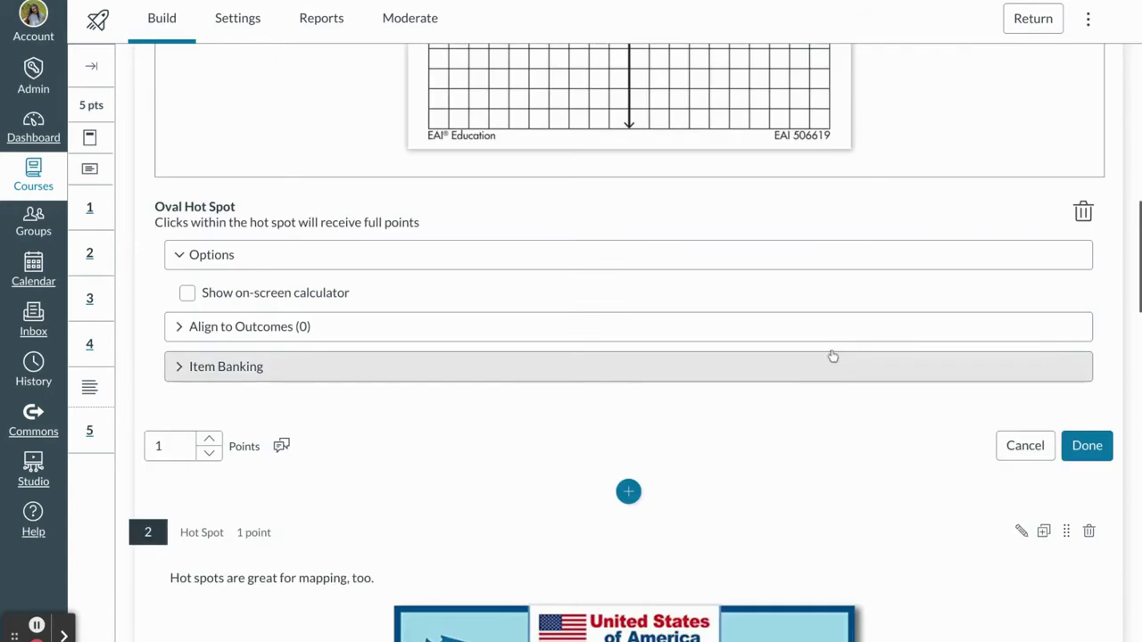
pyautogui.click(1028, 447)
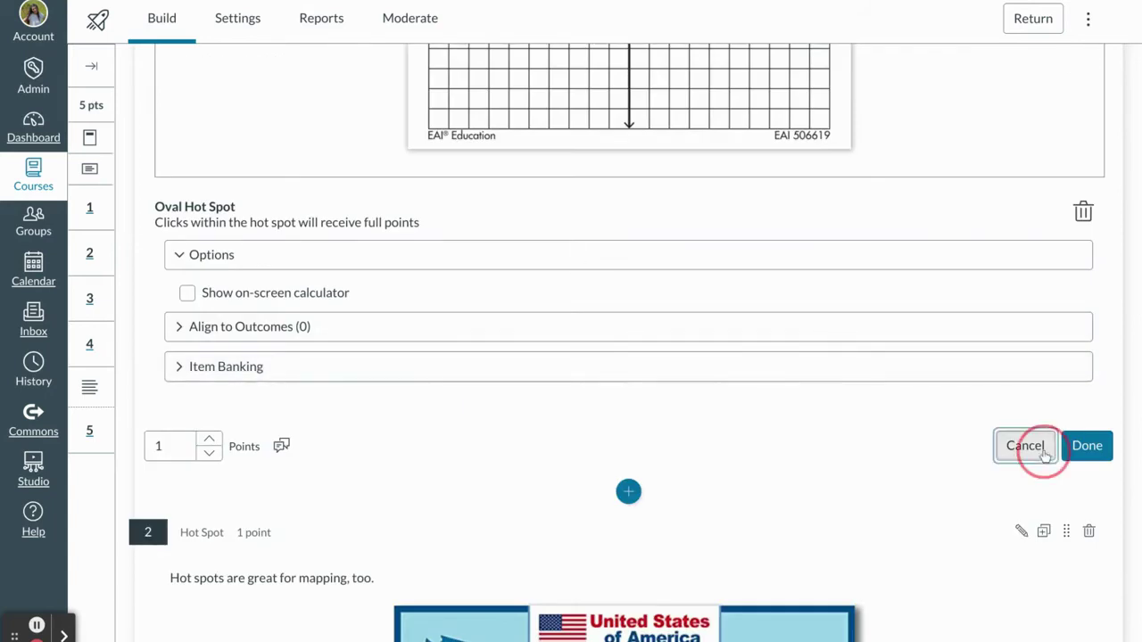
# Review the United States map hot spot question and the essay question's editor, spell-check, word count and word limit options.
pyautogui.scroll(-10, 767, 451)
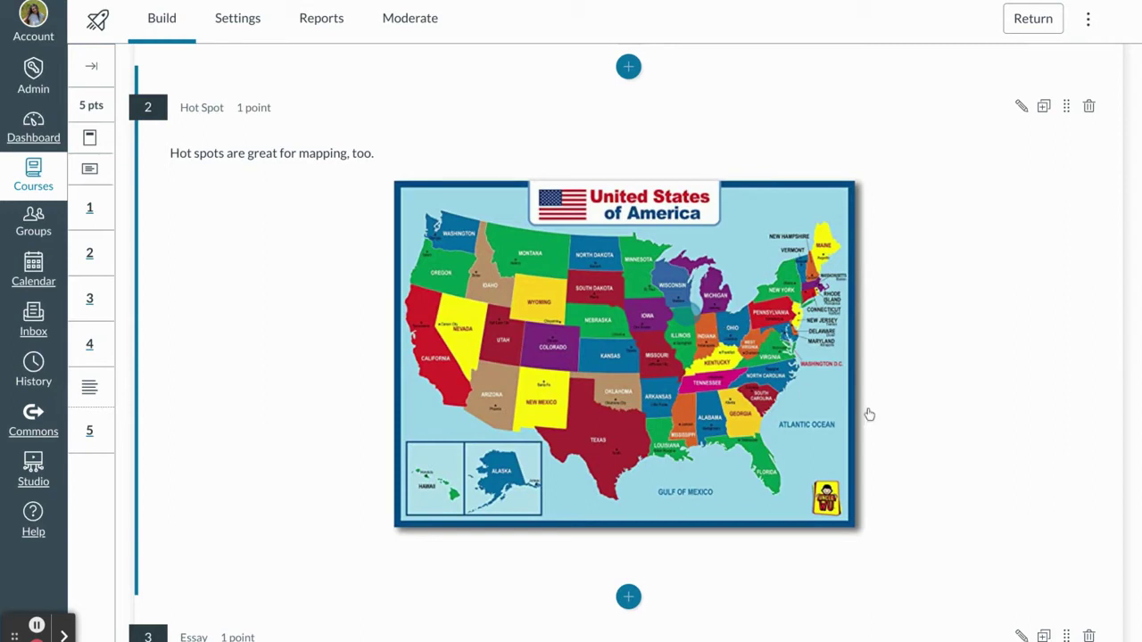
pyautogui.scroll(-5, 817, 457)
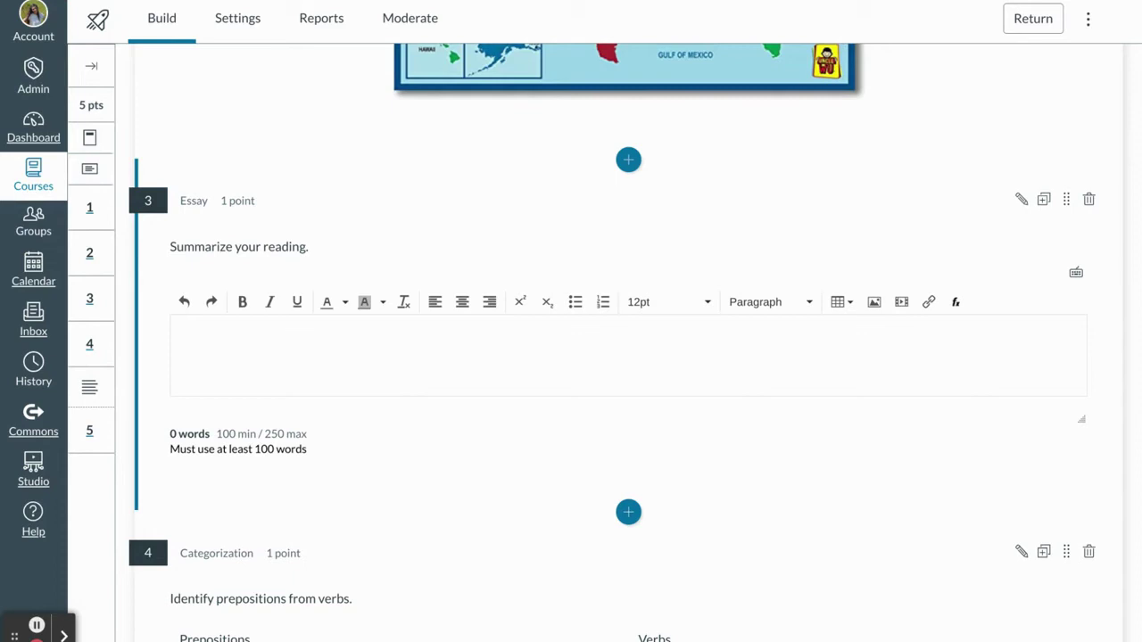
pyautogui.click(1023, 200)
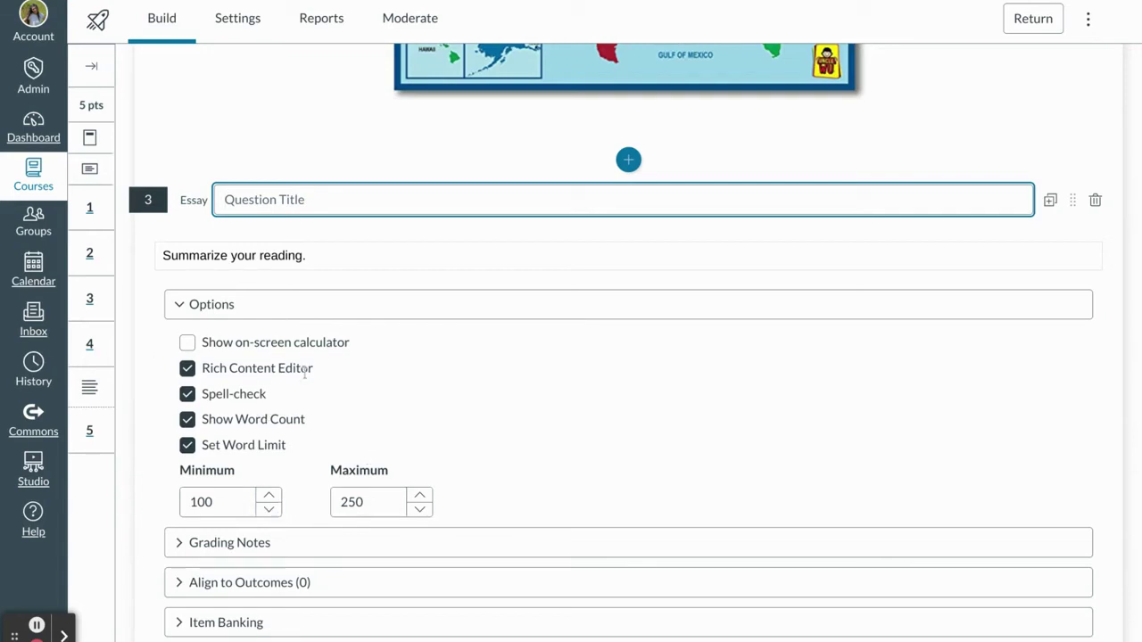
pyautogui.scroll(-3, 546, 399)
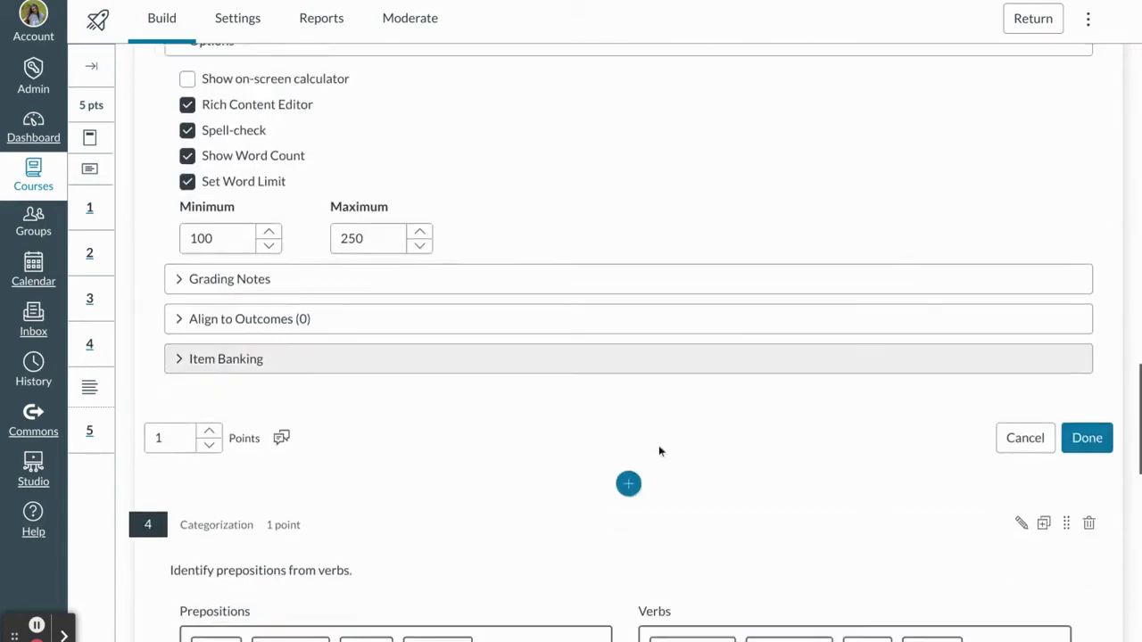
pyautogui.click(1023, 372)
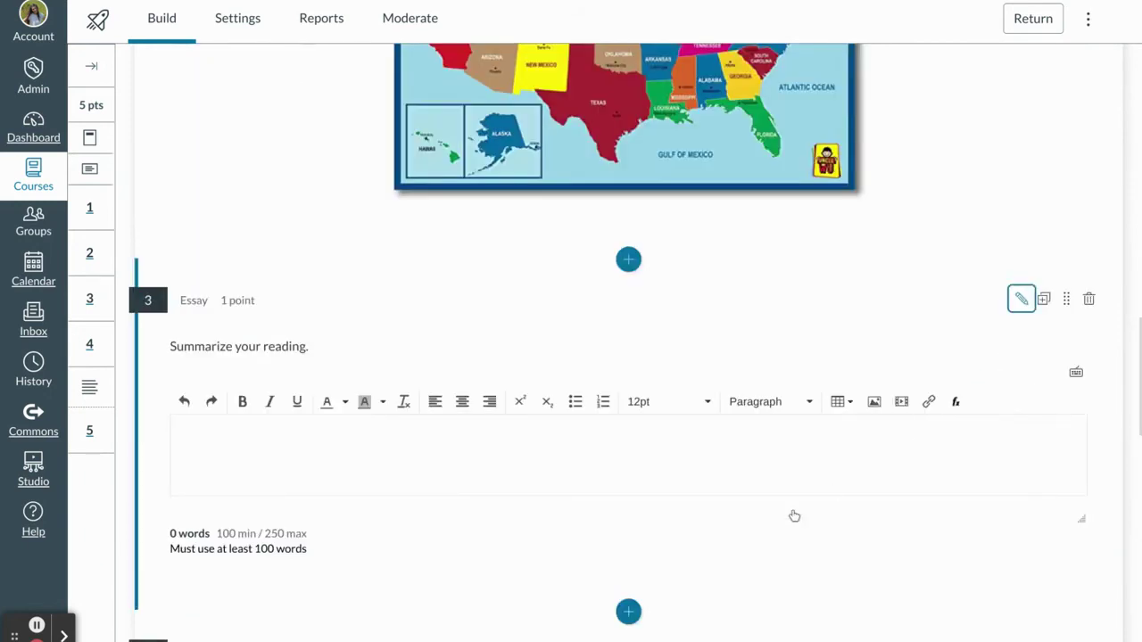
# Open categorization question 4 to examine its categories, answers, additional distractors and options, and close the editor.
pyautogui.scroll(-4, 794, 516)
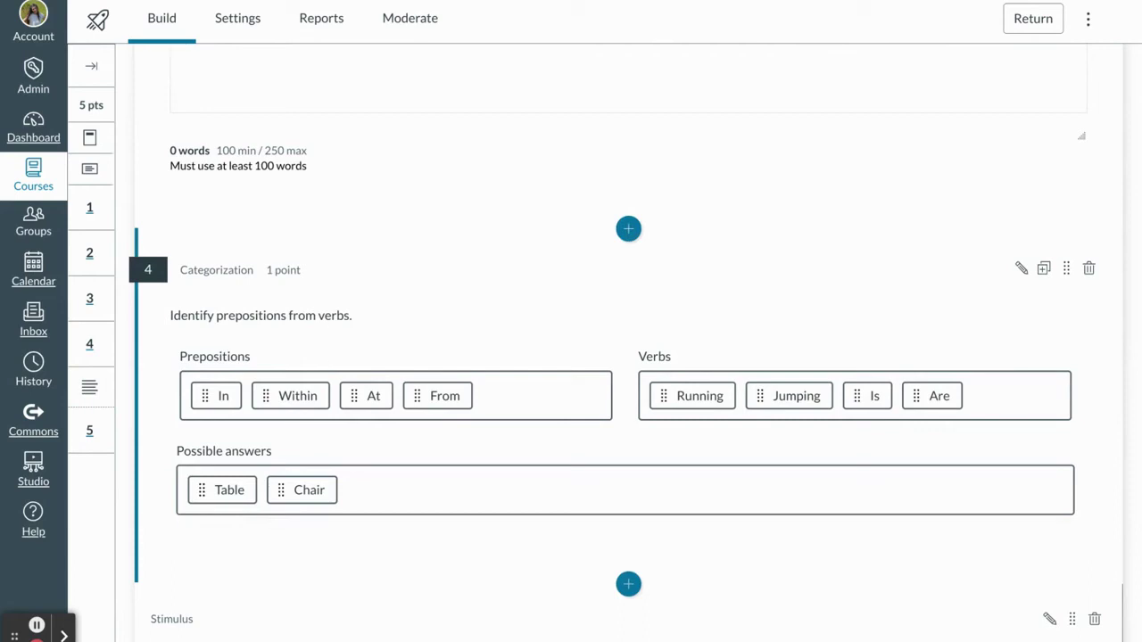
pyautogui.click(1022, 270)
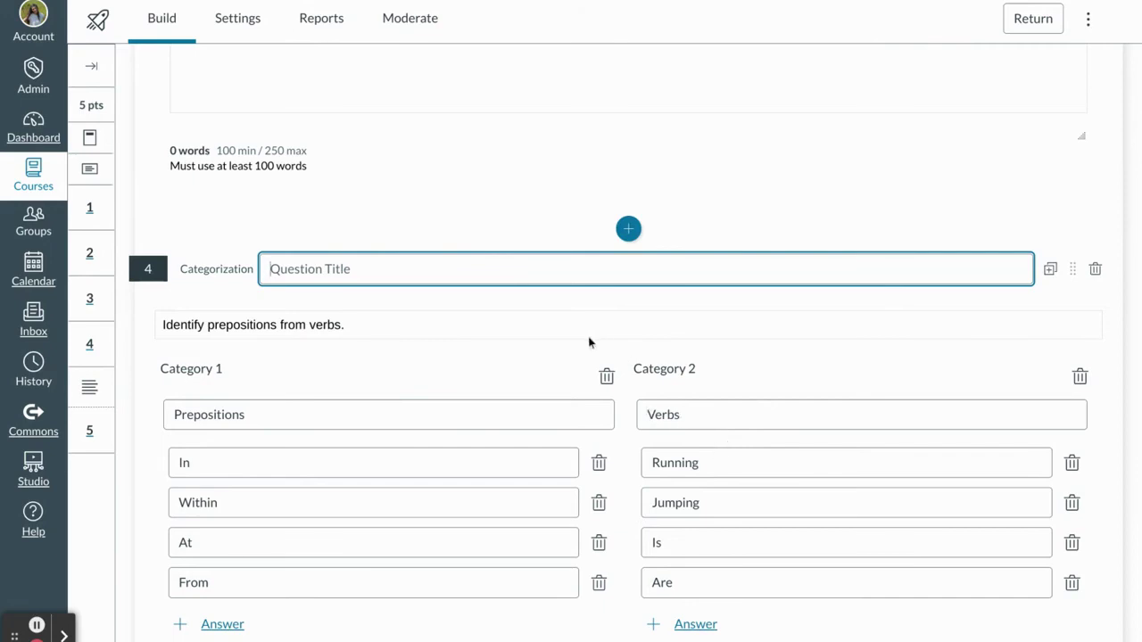
pyautogui.scroll(-1, 616, 344)
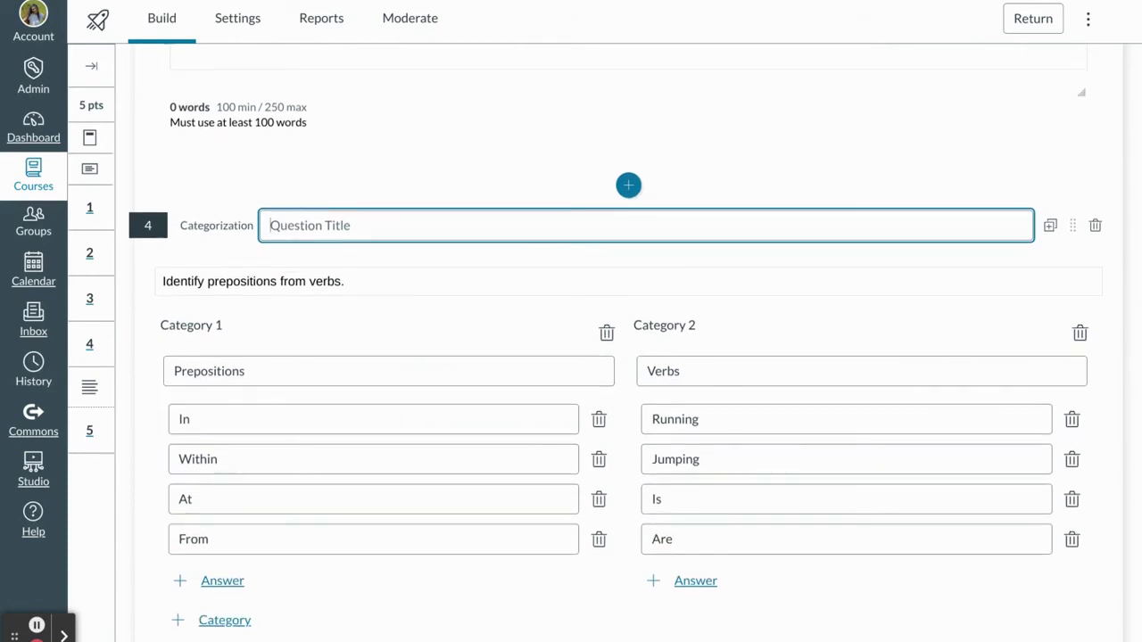
pyautogui.scroll(-5, 333, 207)
pyautogui.scroll(-3, 687, 340)
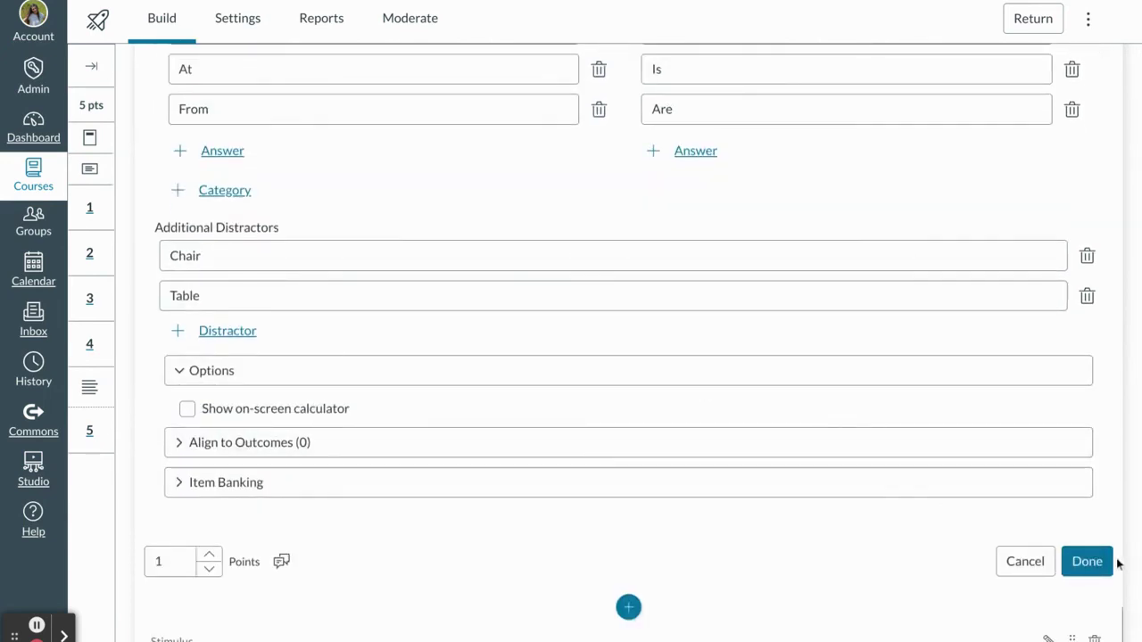
pyautogui.click(1090, 561)
# Insert a stimulus titled "Test" after question 4 and open its choices for question orientation.
pyautogui.scroll(-5, 687, 508)
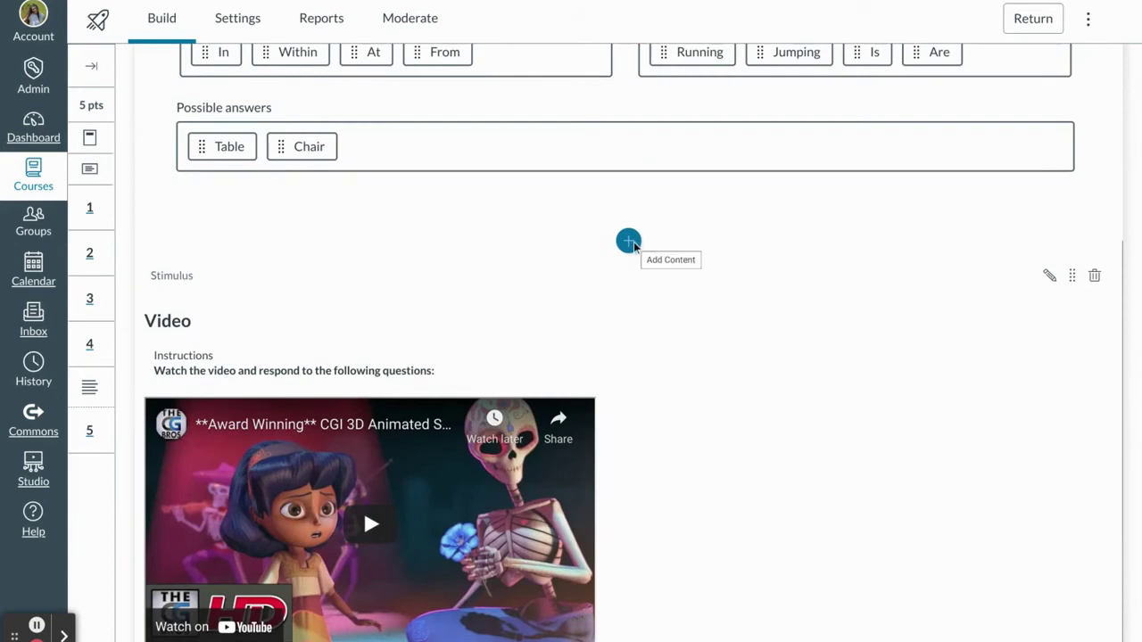
pyautogui.click(629, 242)
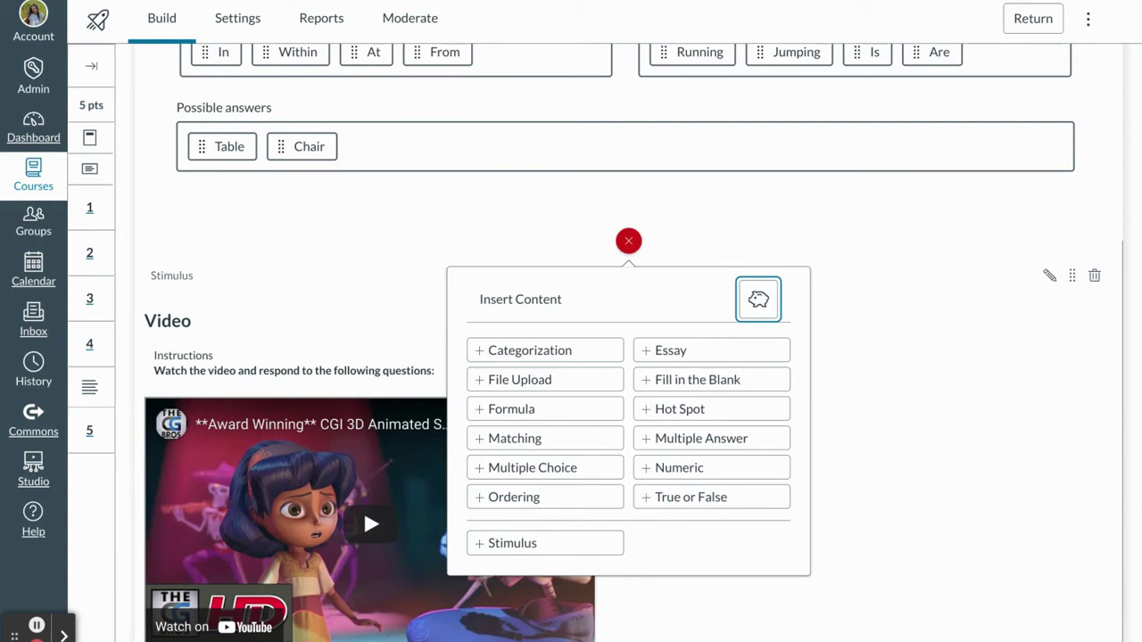
pyautogui.click(505, 547)
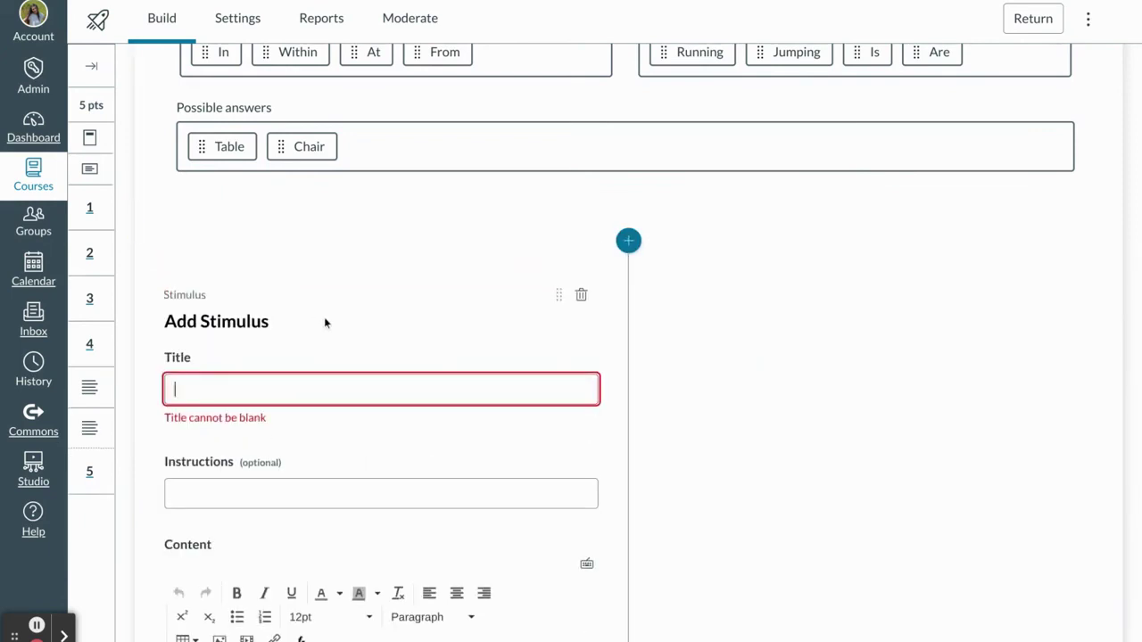
pyautogui.write('Test')
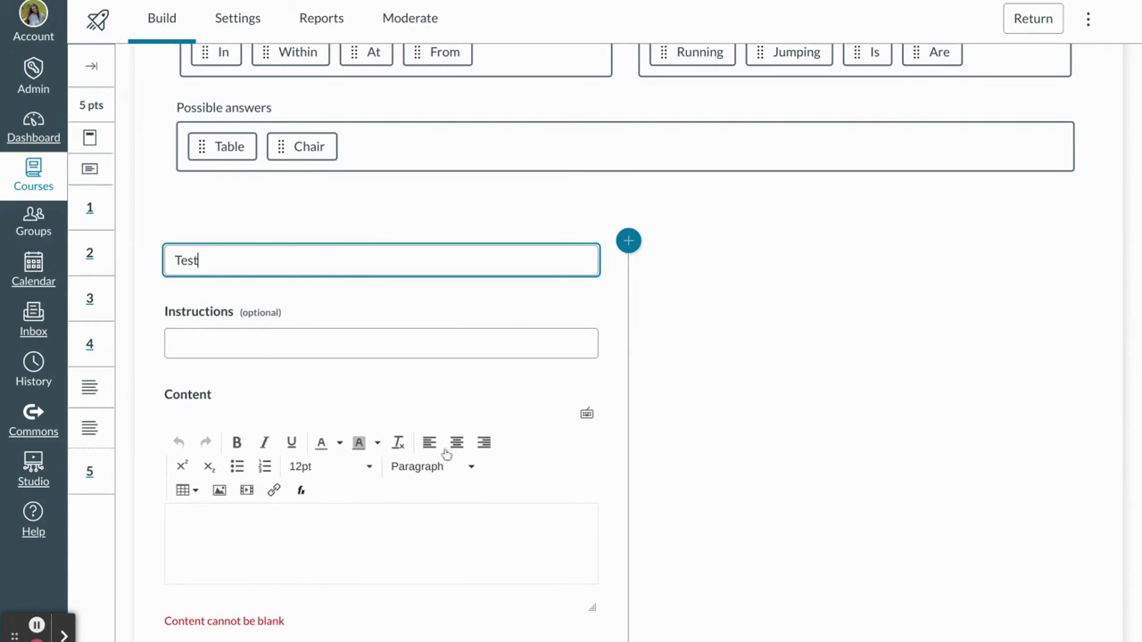
pyautogui.scroll(-3, 446, 455)
pyautogui.click(261, 316)
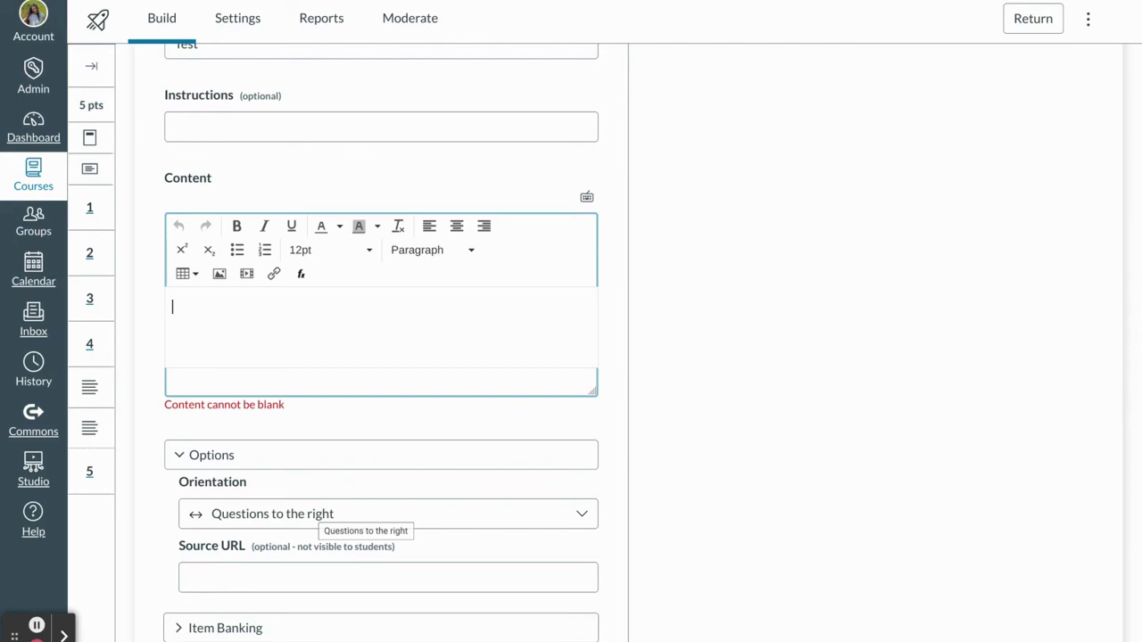
pyautogui.click(319, 513)
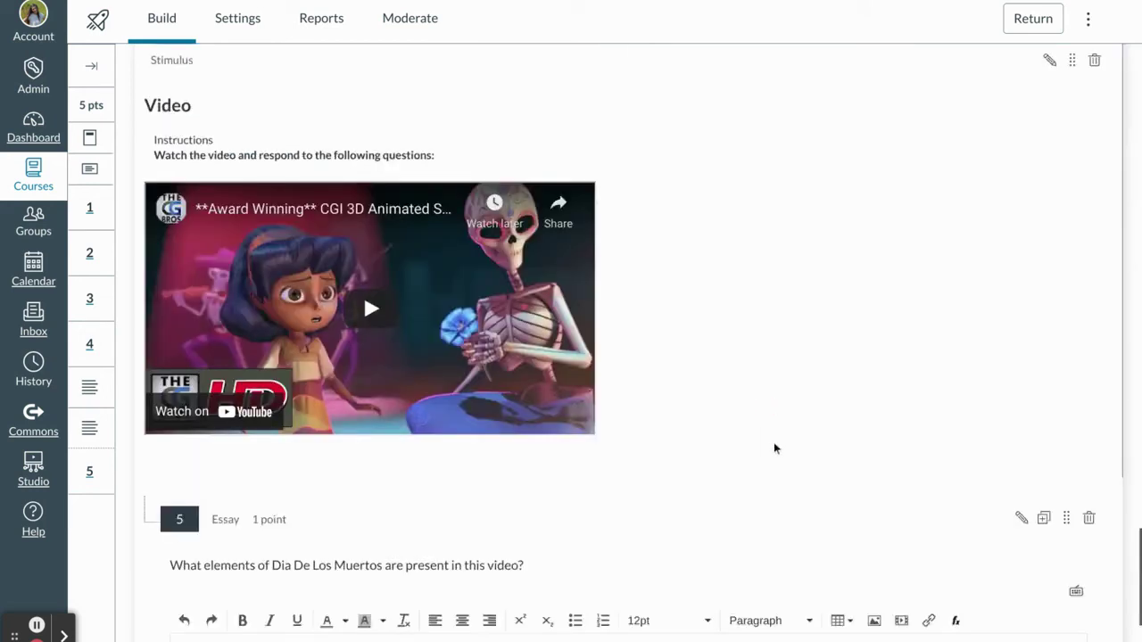
# View the content types that can be inserted after essay question 5, below the video stimulus.
pyautogui.scroll(-3, 775, 449)
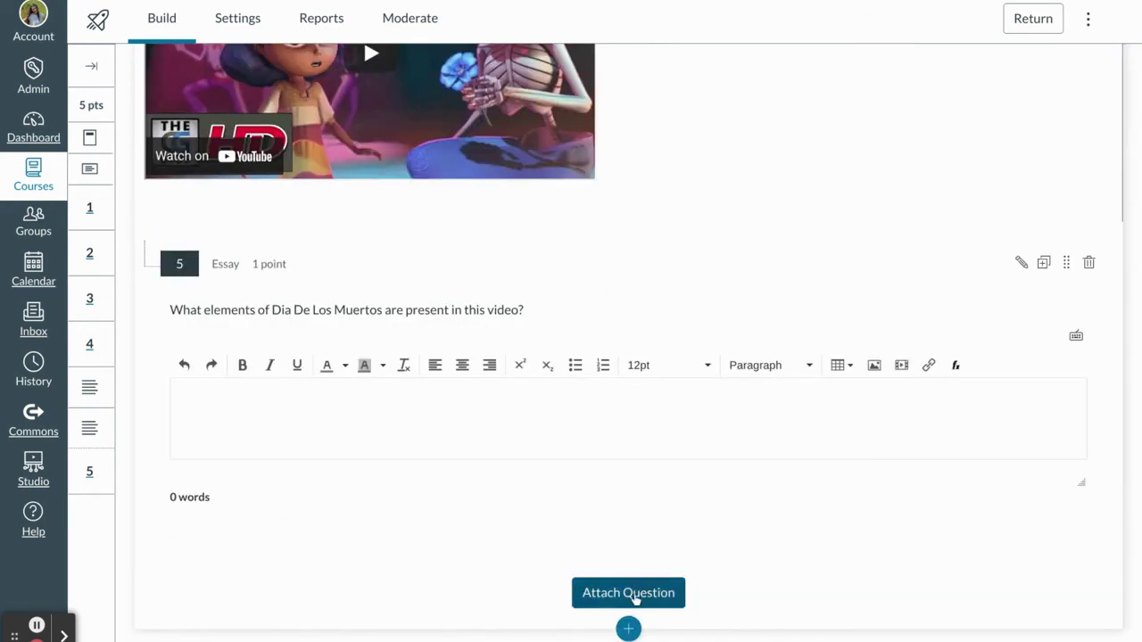
pyautogui.click(628, 629)
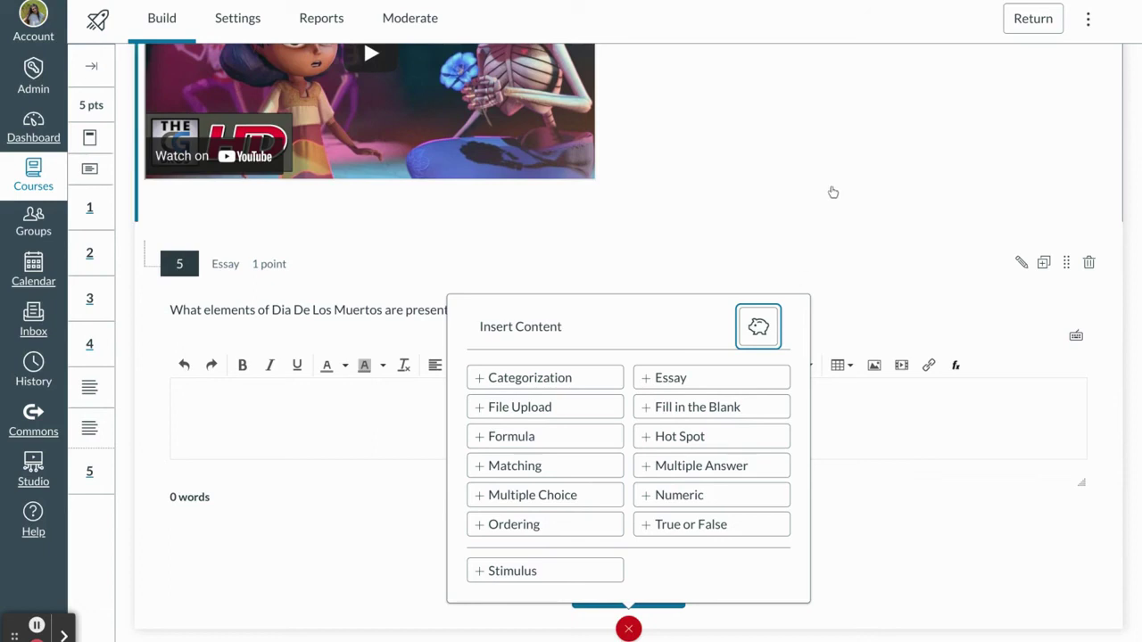
pyautogui.click(893, 1)
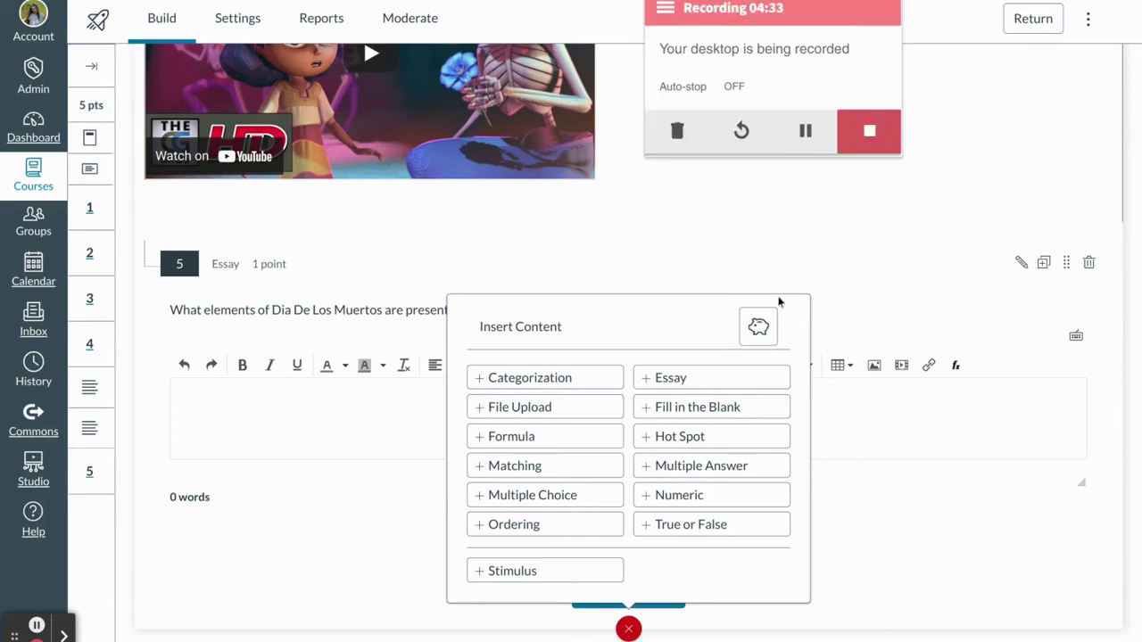